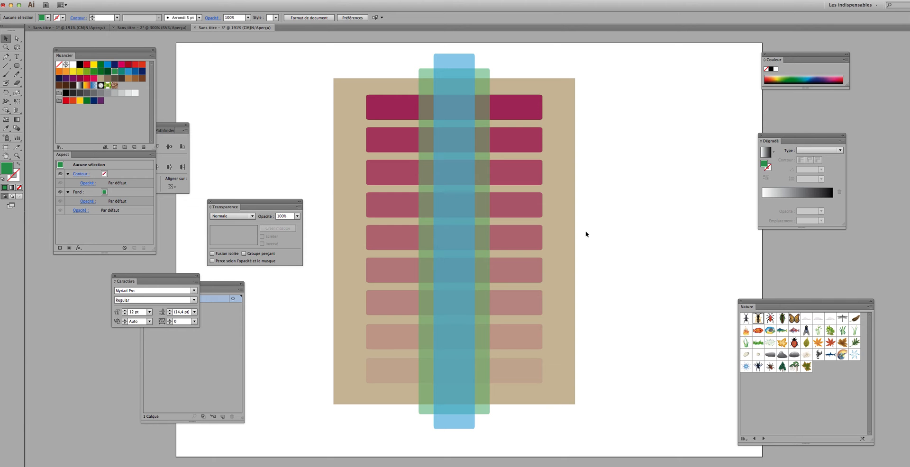
Isolate the group and examine the opacity of its horizontal bars and its green and blue vertical strips
click(376, 139)
click(345, 125)
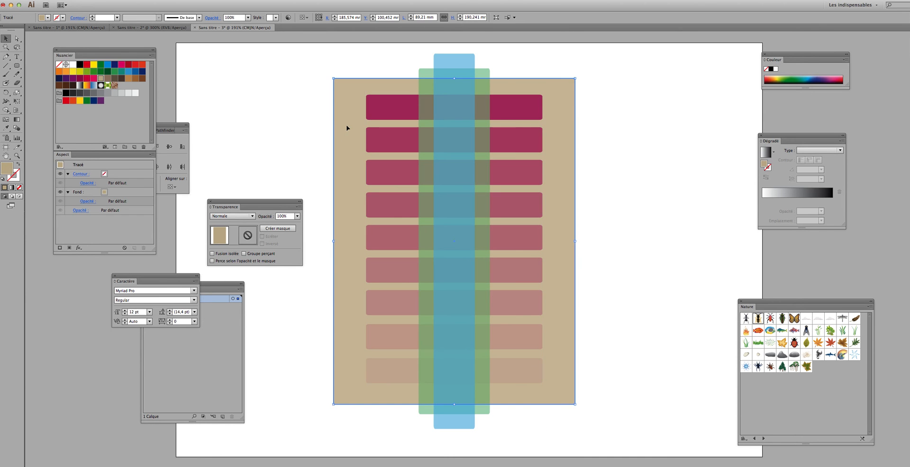
click(384, 113)
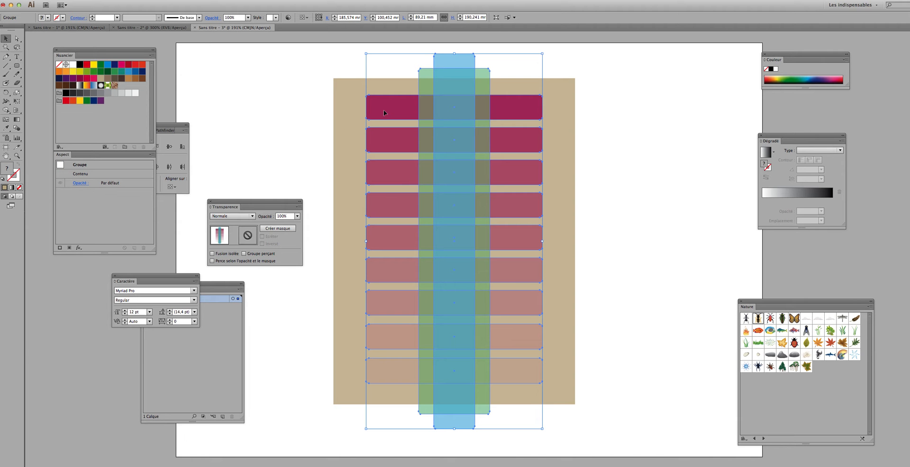
double_click(383, 110)
click(399, 108)
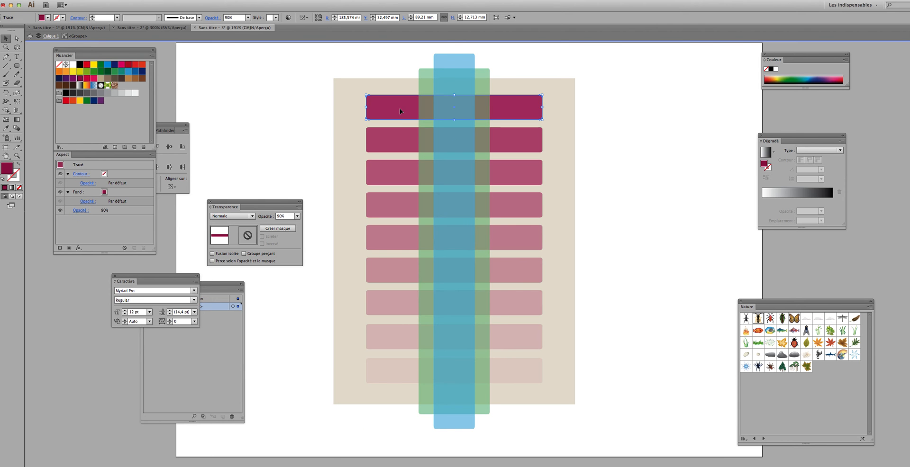
click(391, 147)
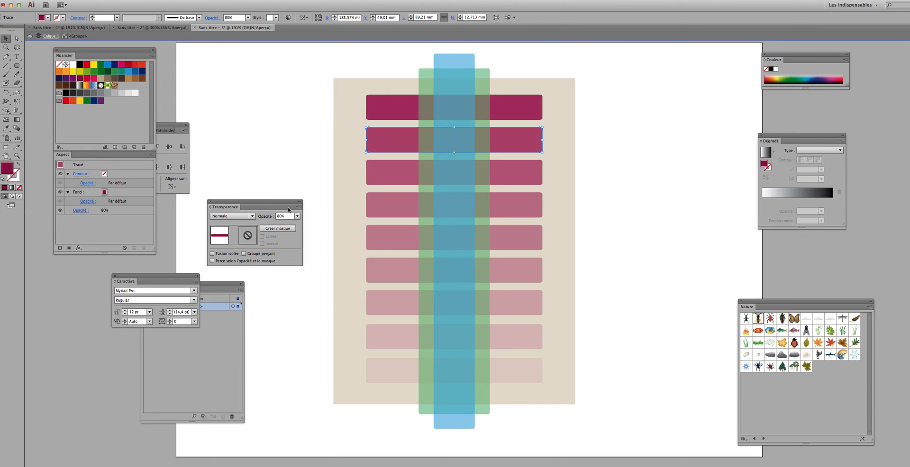
drag(288, 209, 341, 136)
click(381, 168)
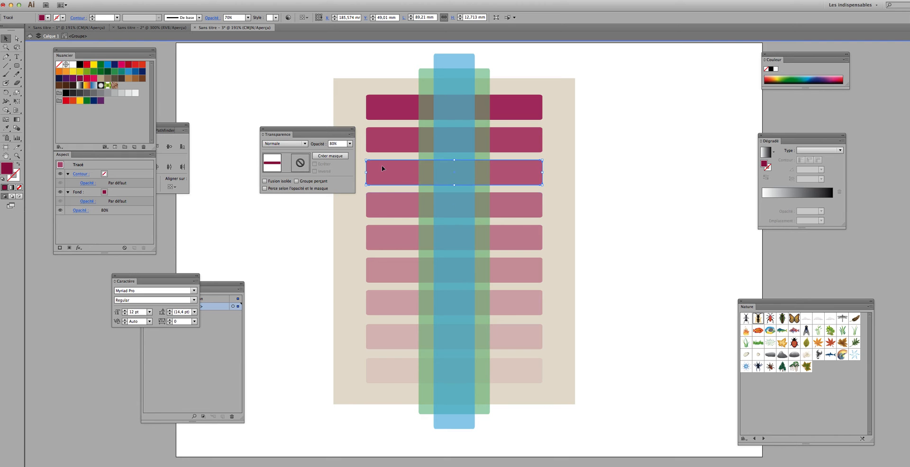
click(382, 198)
click(387, 238)
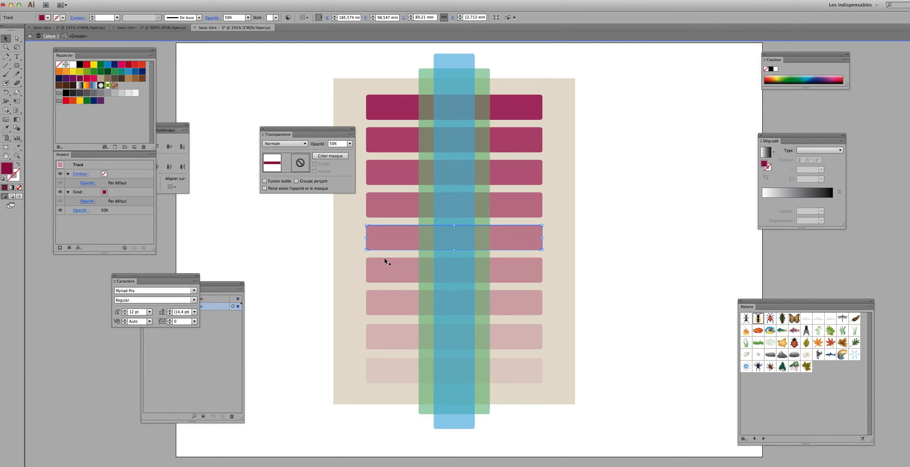
click(386, 366)
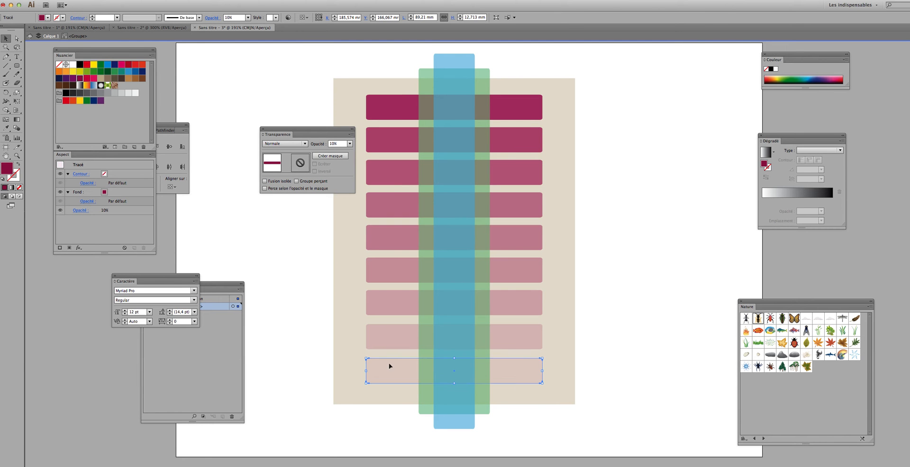
click(383, 107)
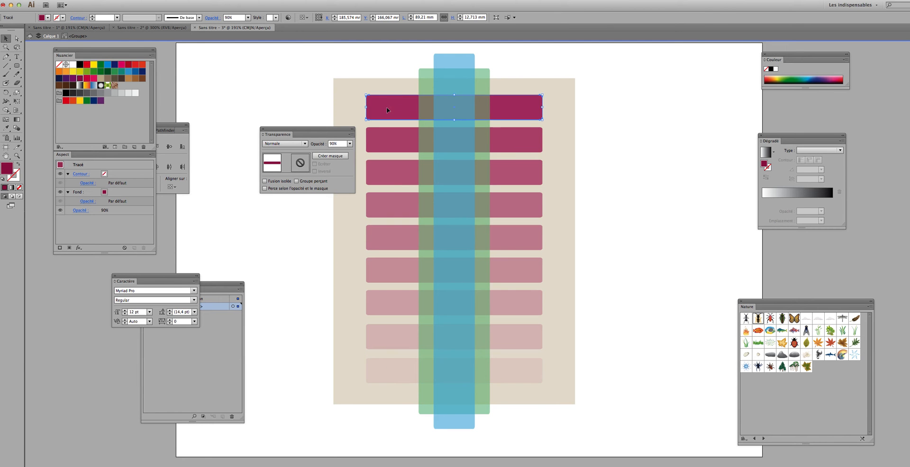
click(425, 74)
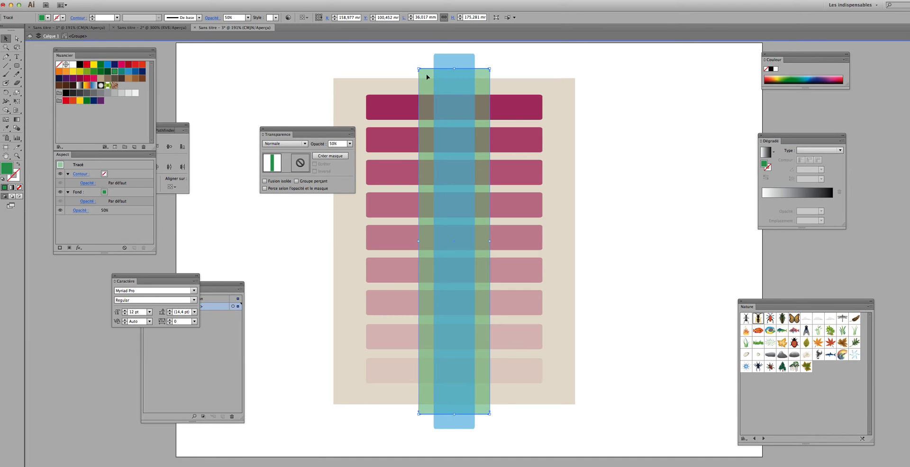
click(460, 60)
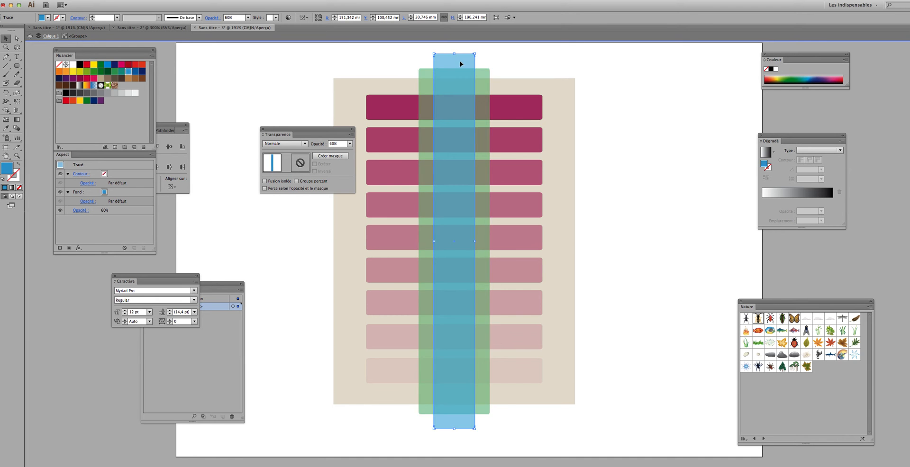
drag(325, 134, 254, 123)
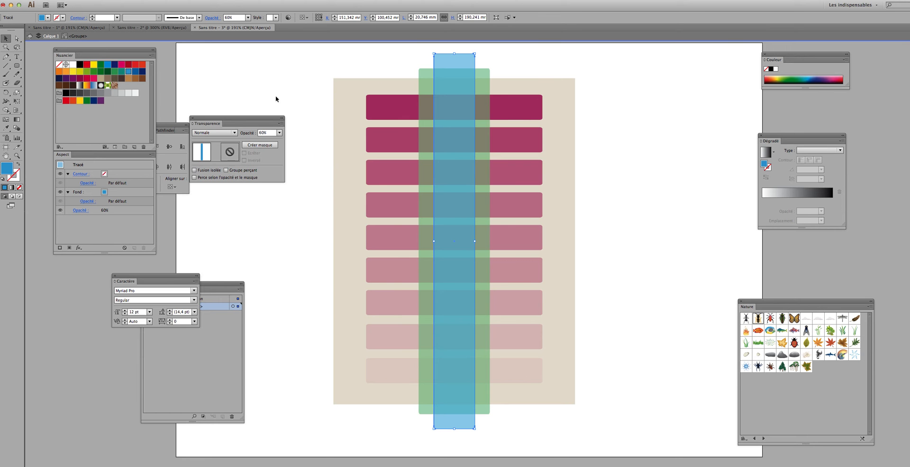
click(292, 71)
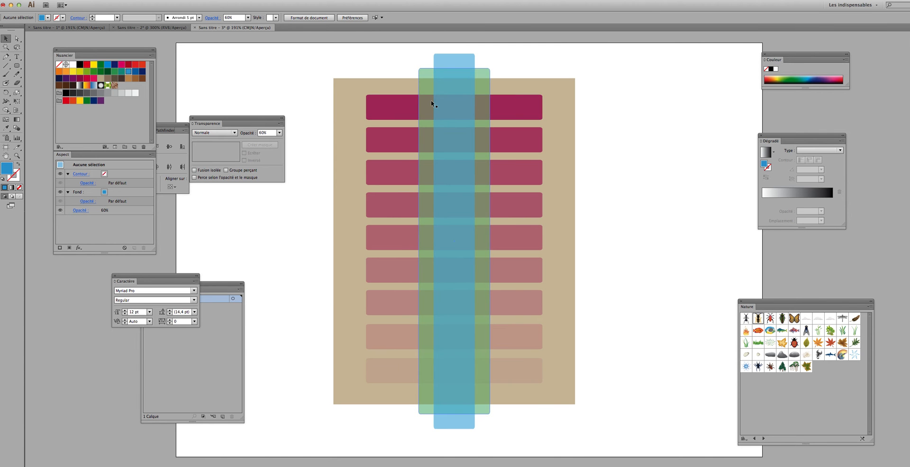
Enable the Groupe perçant option on the group of bars and strips, and deselect it
click(447, 106)
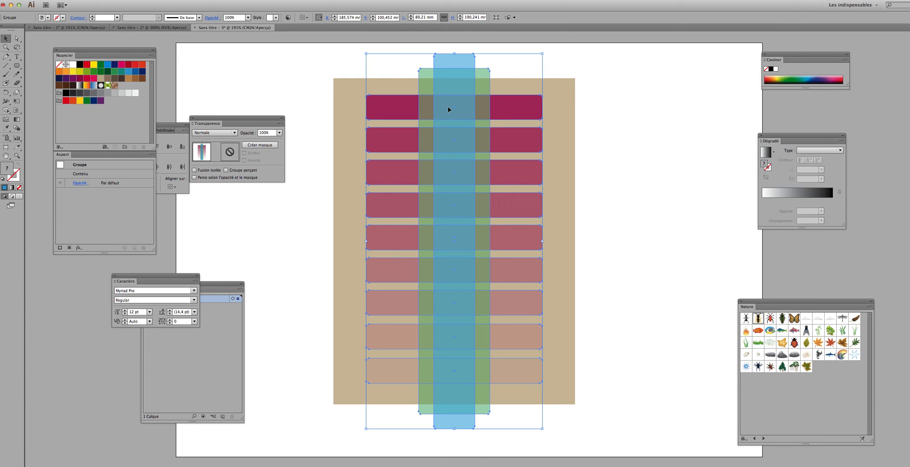
click(240, 173)
click(240, 172)
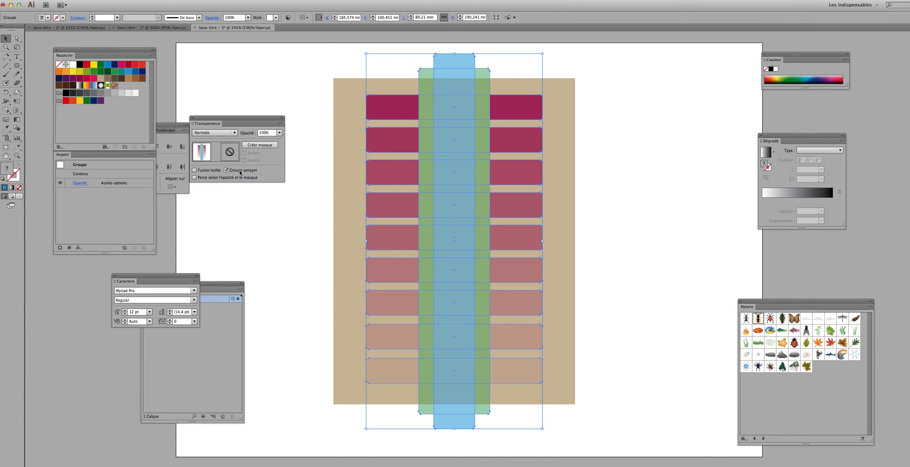
click(321, 174)
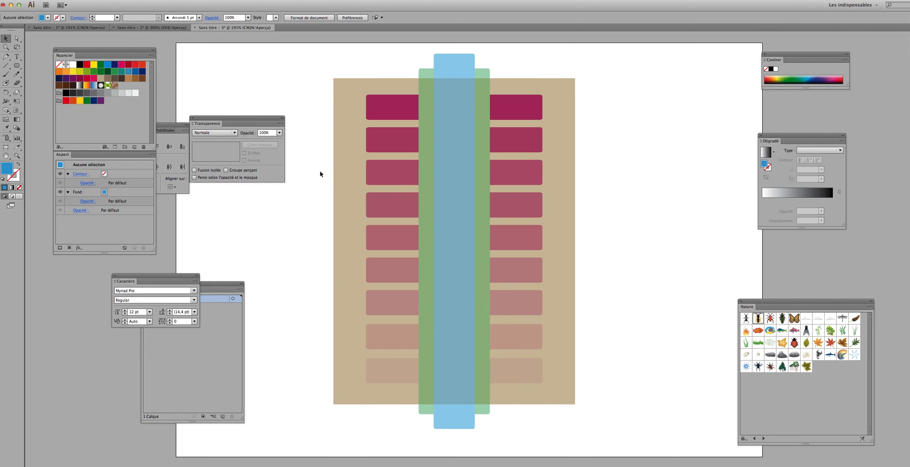
Inside the group, enable Perce selon l'opacité et le masque for the green strip and leave isolation mode
click(391, 153)
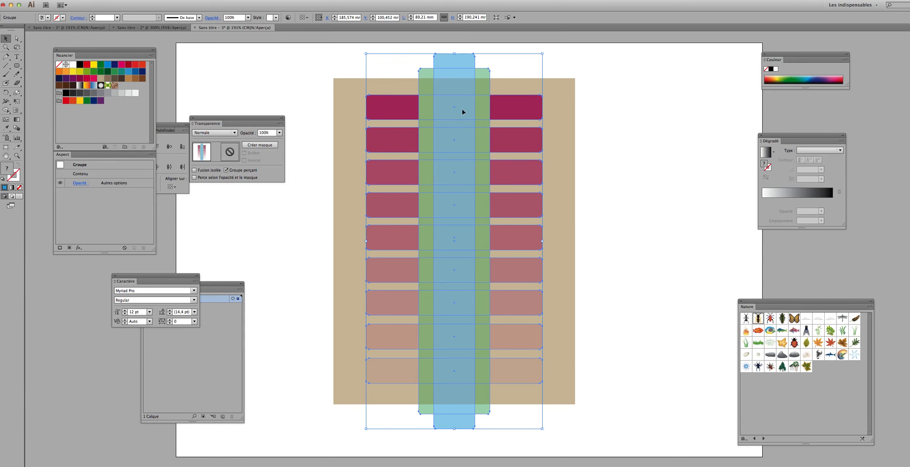
click(316, 105)
click(378, 111)
click(259, 121)
drag(259, 120, 297, 87)
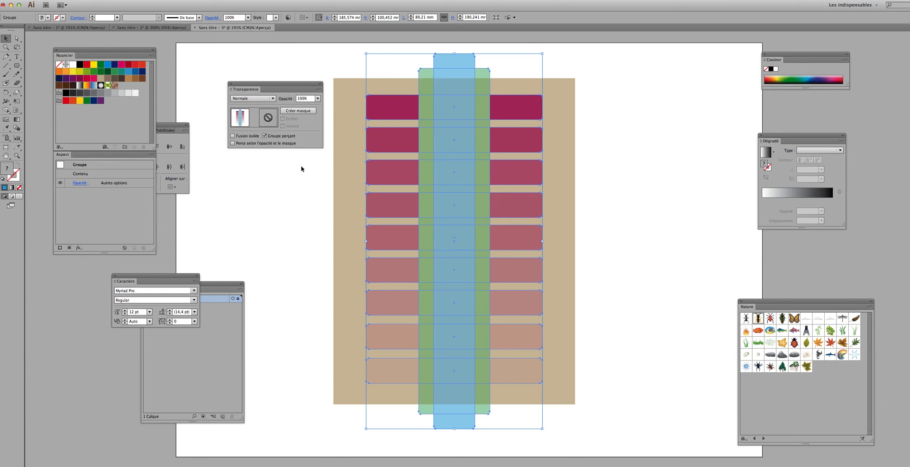
double_click(401, 141)
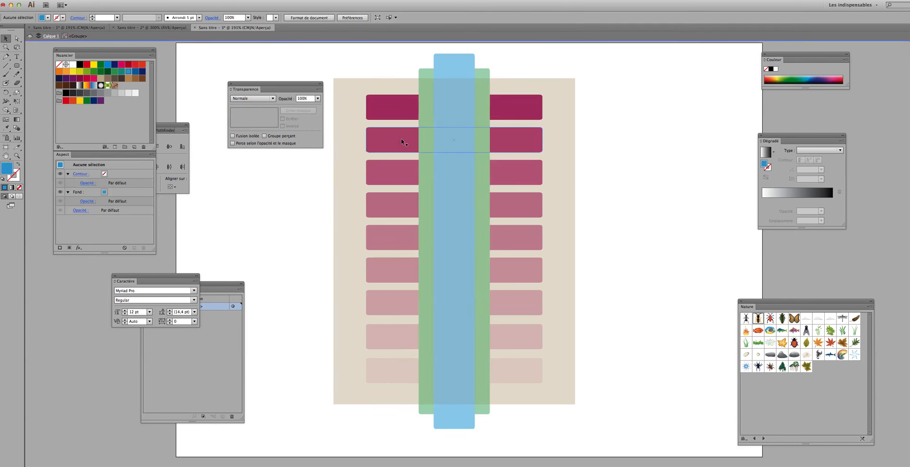
click(481, 131)
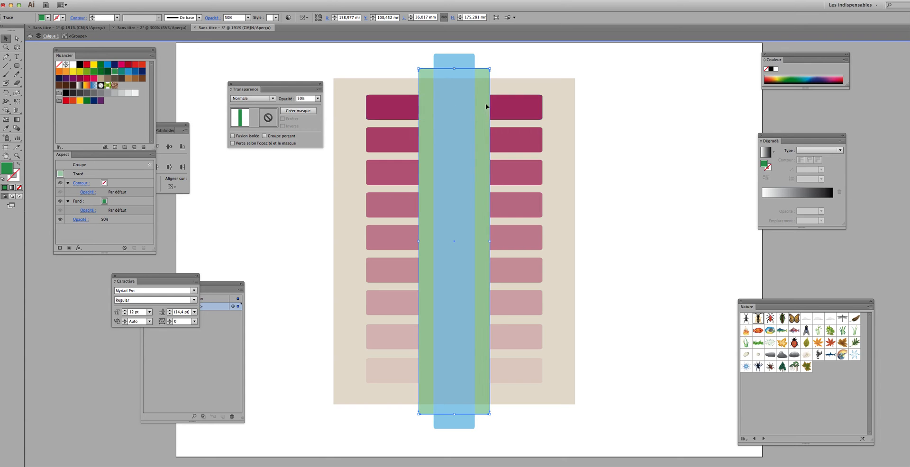
click(284, 144)
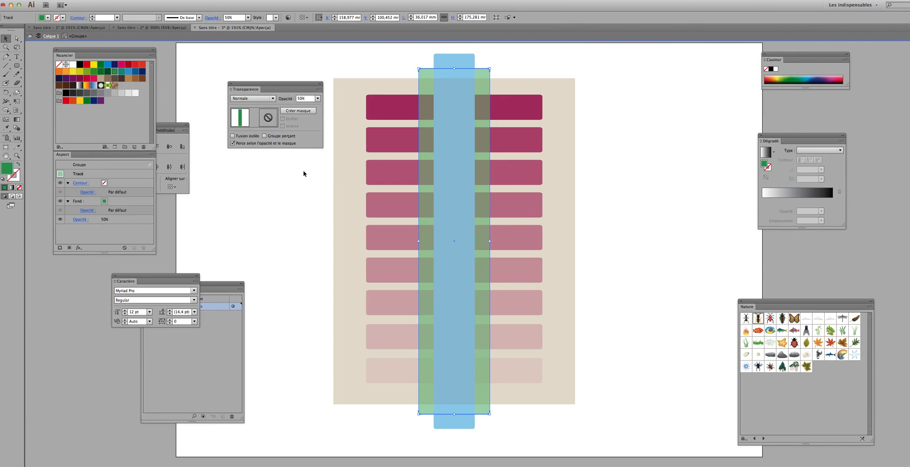
click(303, 173)
double_click(303, 173)
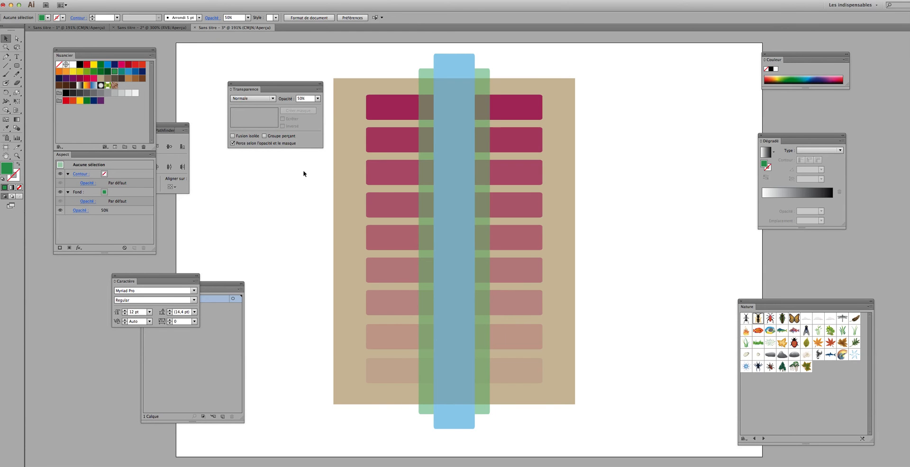
Isolate the group again and examine the transparency settings of the top bar, the bottom bar and the green strip
click(390, 102)
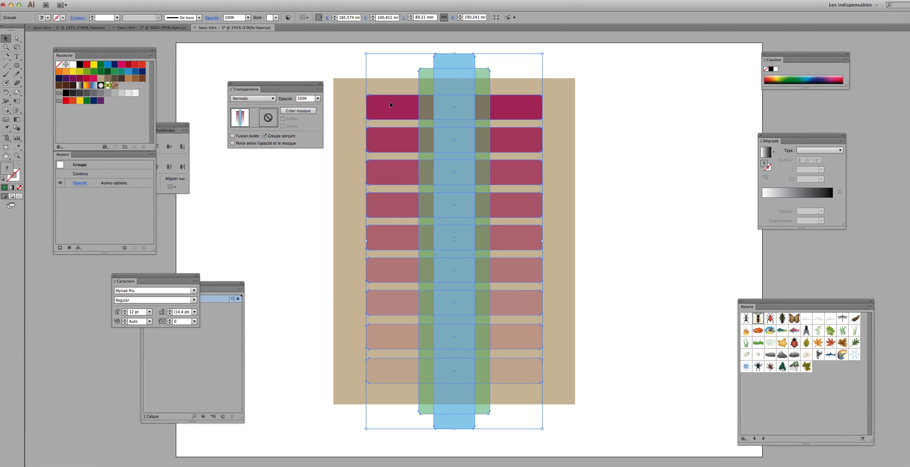
click(594, 104)
click(481, 84)
click(635, 107)
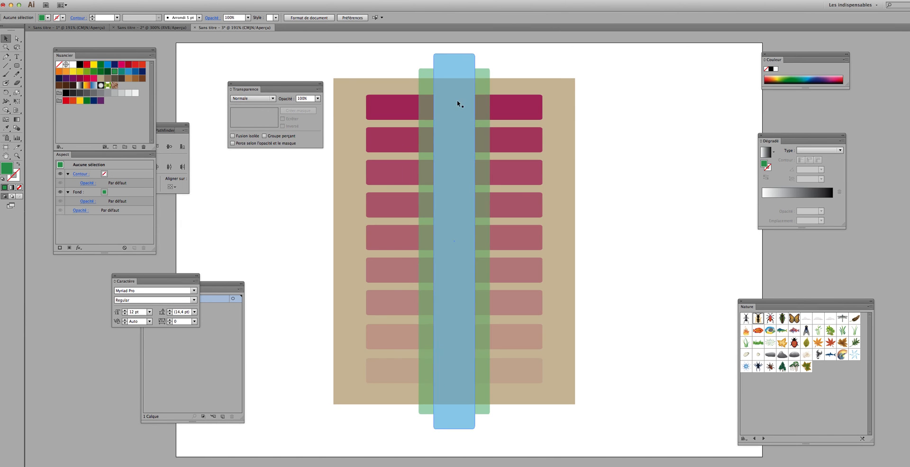
click(506, 109)
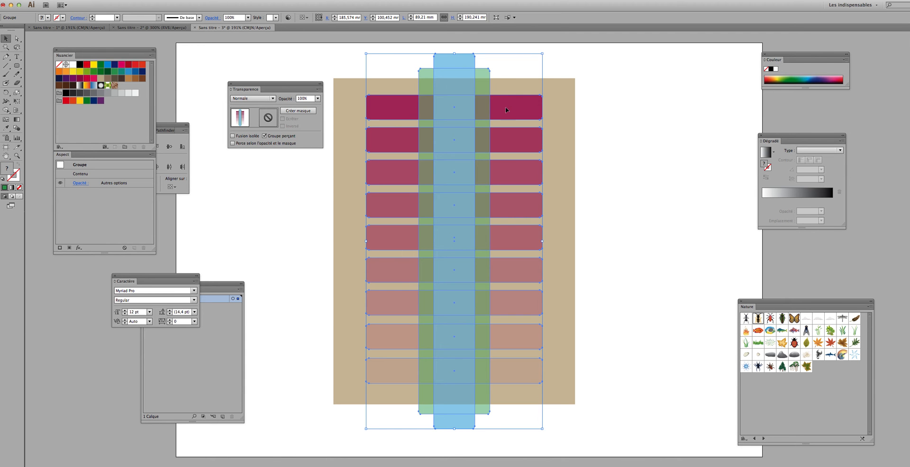
double_click(506, 107)
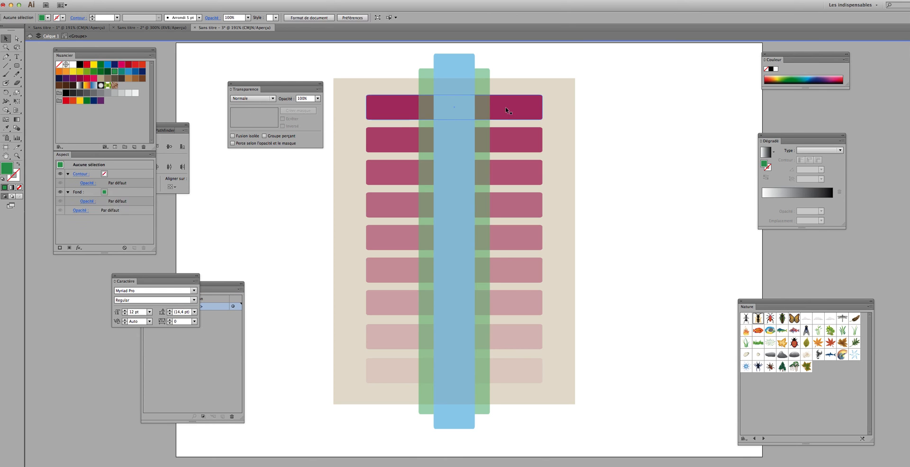
click(505, 106)
click(520, 368)
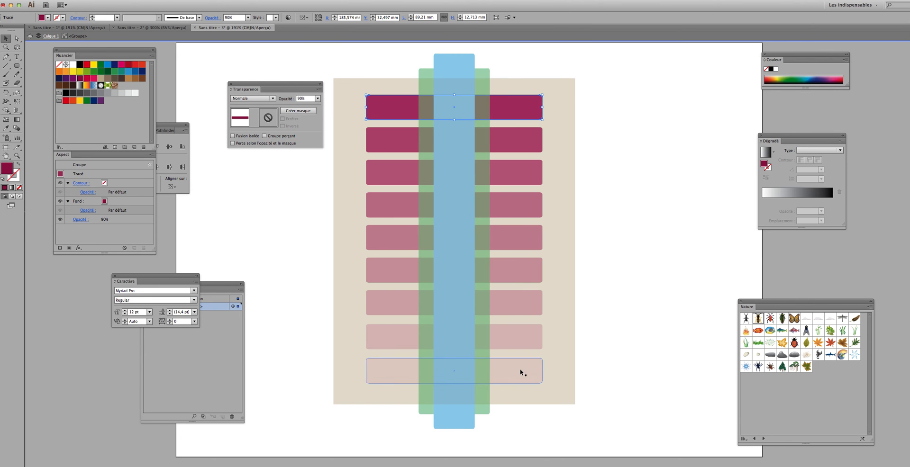
shift+click(483, 76)
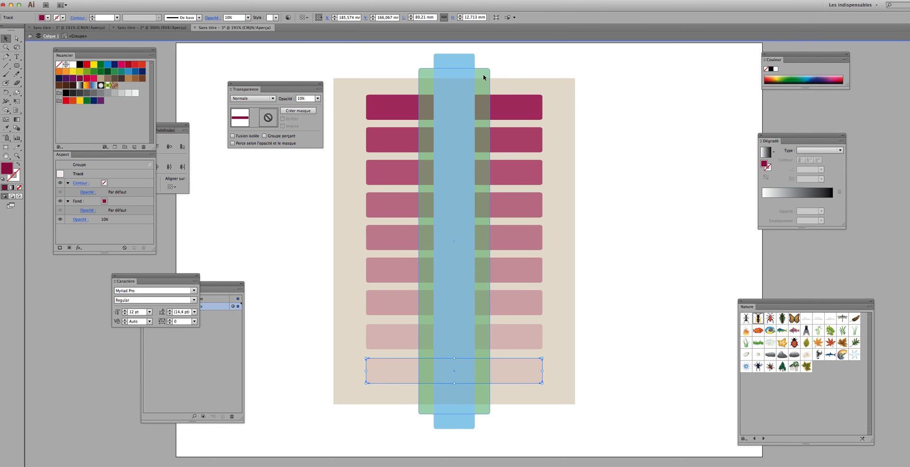
click(484, 75)
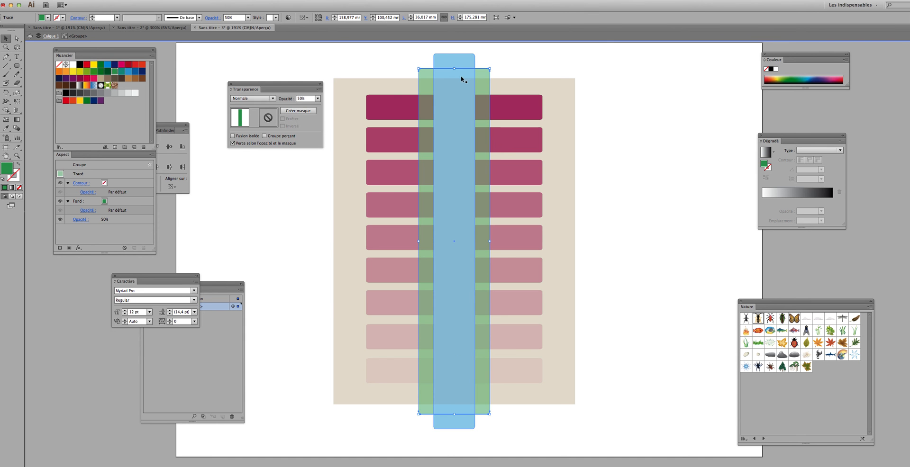
Switch Perce selon l'opacité et le masque off and back on for the green strip to compare the effect
click(273, 144)
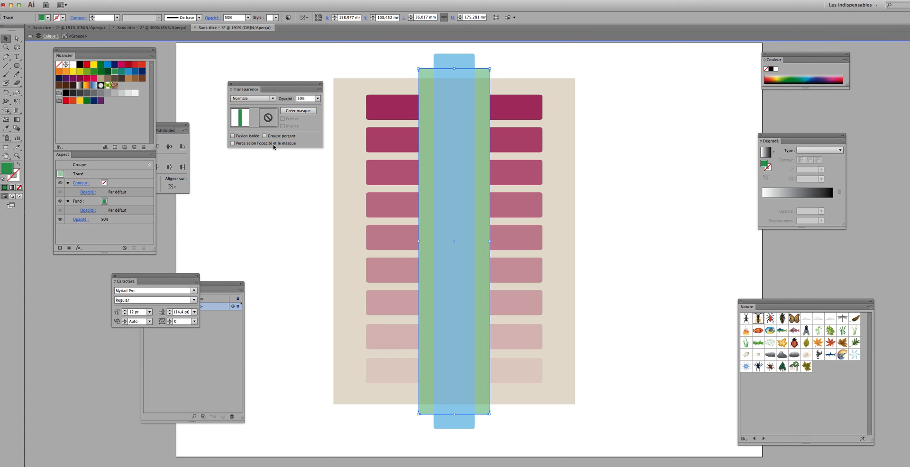
click(273, 143)
click(277, 176)
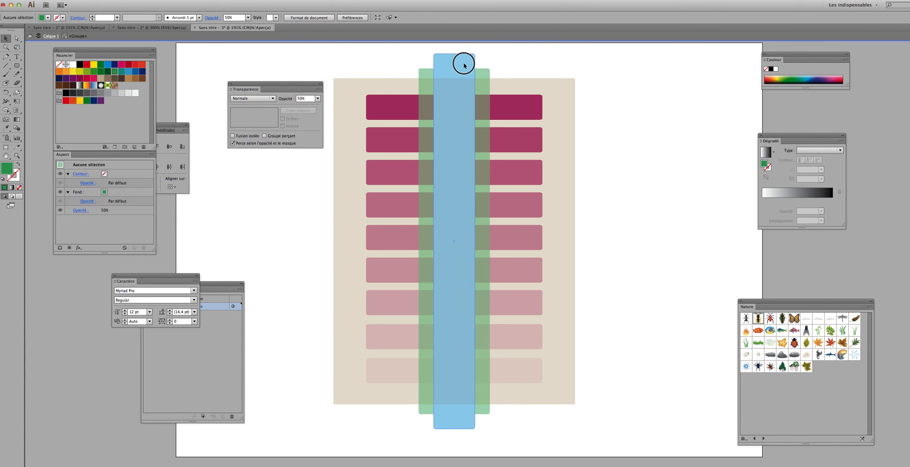
Enable Perce selon l'opacité et le masque for the blue strip and leave the isolated group
click(464, 65)
click(281, 144)
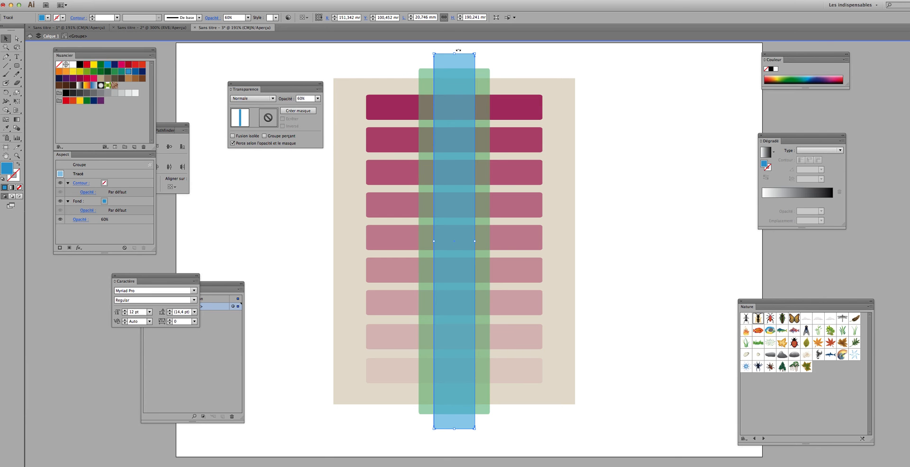
click(428, 84)
click(297, 182)
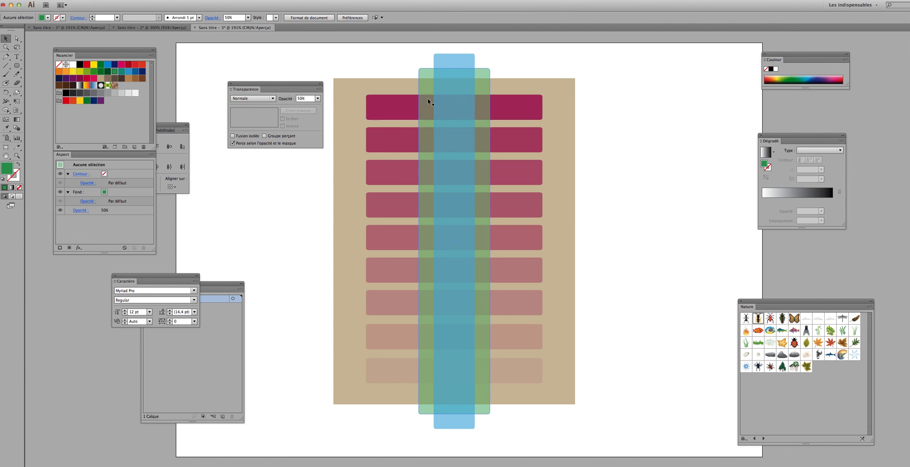
Set the opacity of the whole group of bars and strips to 70%
click(407, 131)
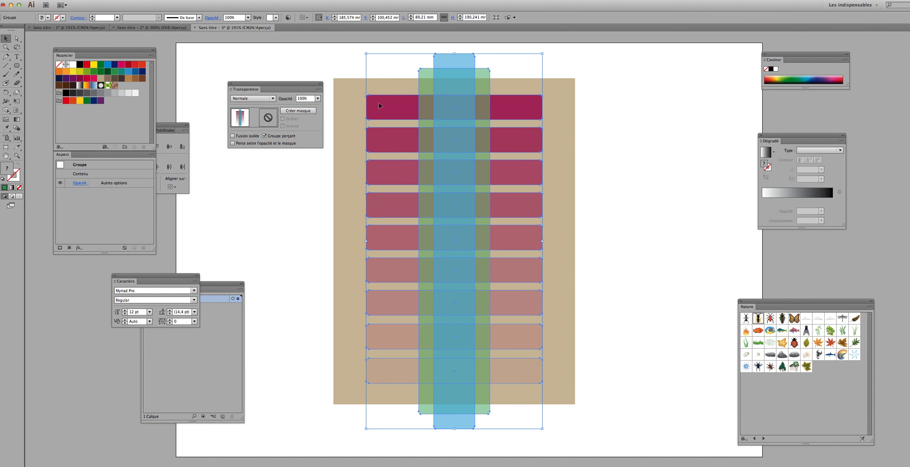
click(318, 98)
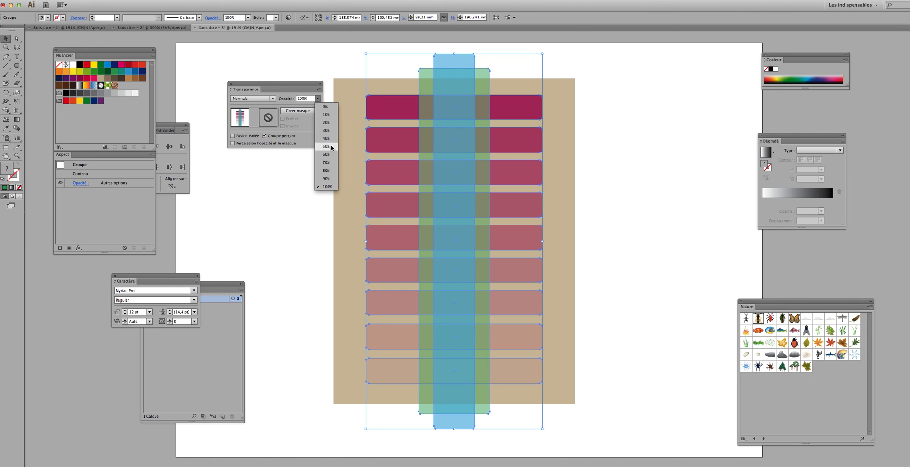
click(326, 162)
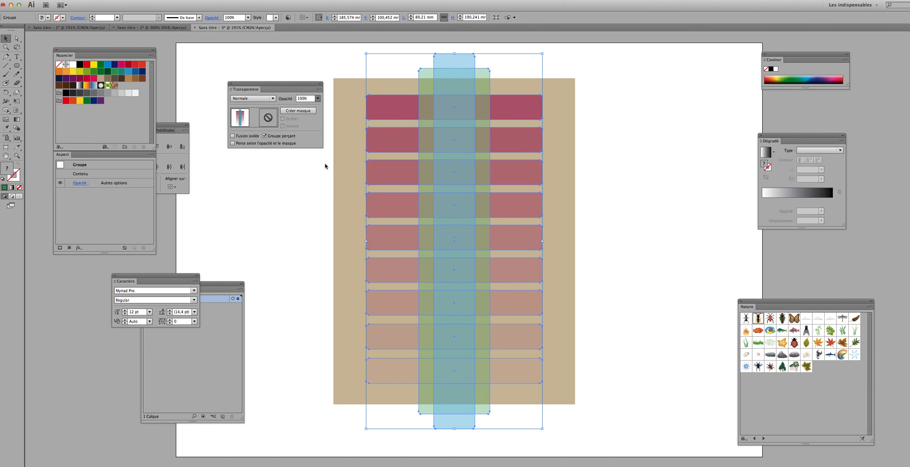
Isolate the group, examine the top bar's transparency settings and leave the isolated group
click(294, 183)
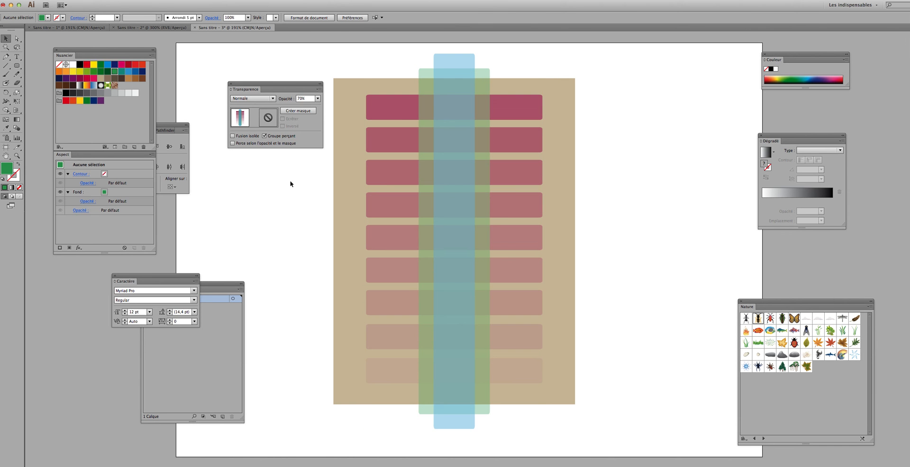
click(400, 116)
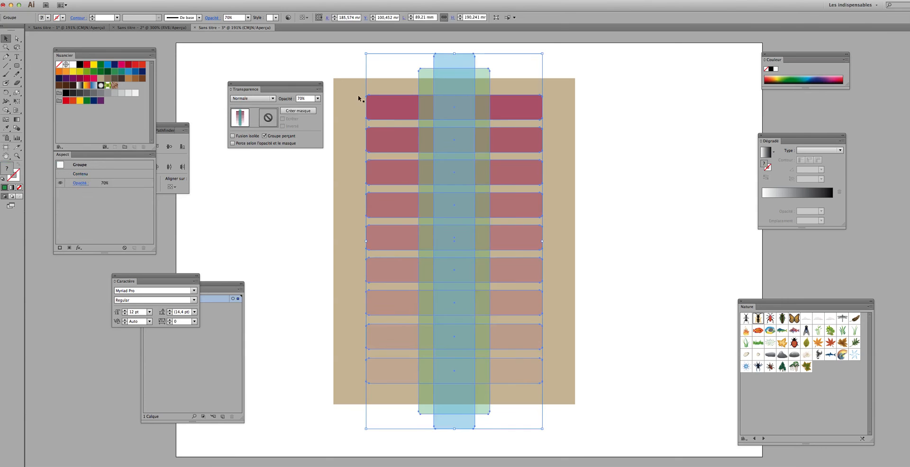
click(329, 121)
double_click(378, 111)
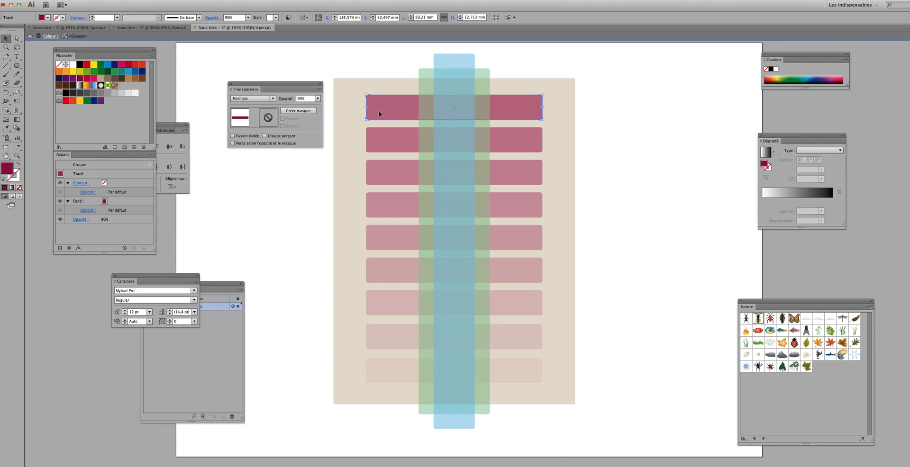
double_click(328, 94)
Set the opacity of the whole group to 100% and turn off Groupe perçant for it
click(434, 95)
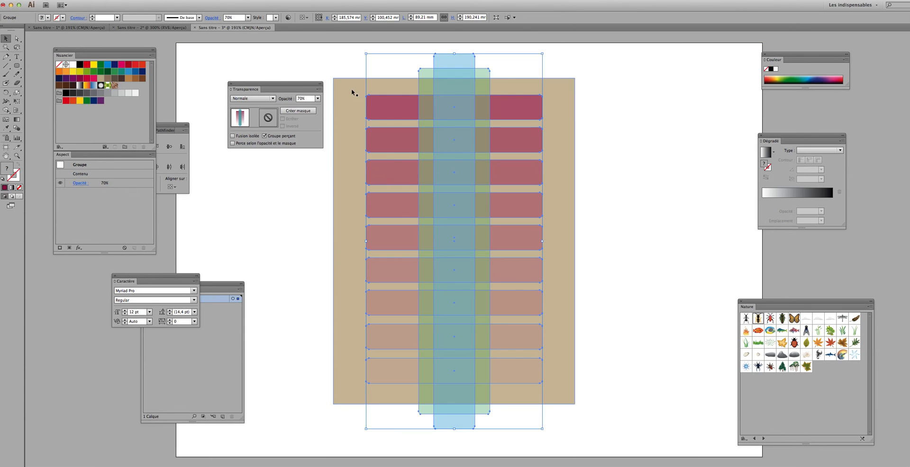
click(317, 98)
click(321, 189)
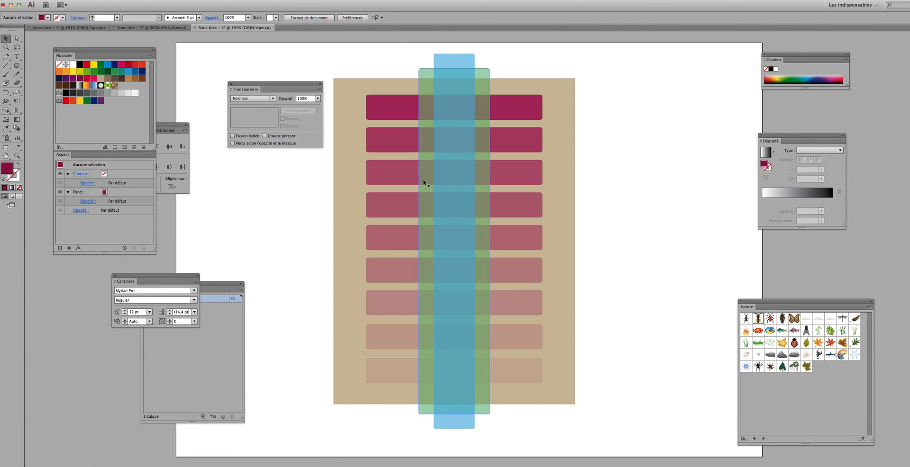
click(278, 138)
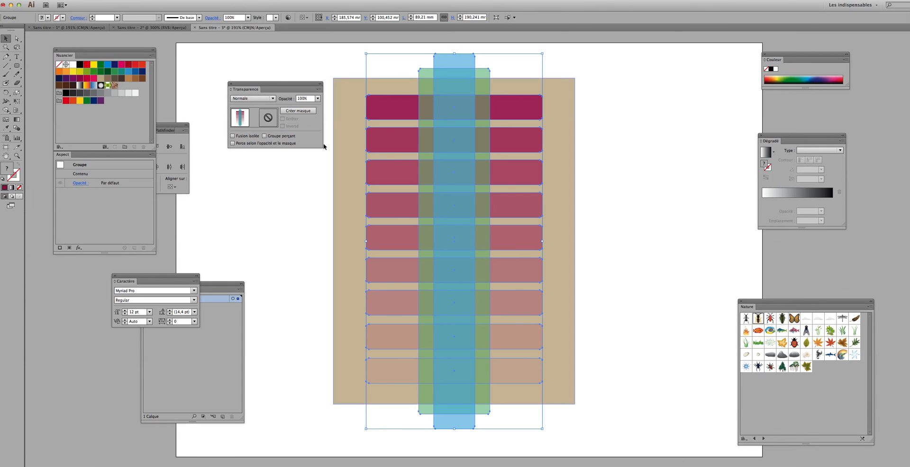
Disable Perce selon l'opacité et le masque for the green and blue strips inside the isolated group, and leave isolation
double_click(442, 141)
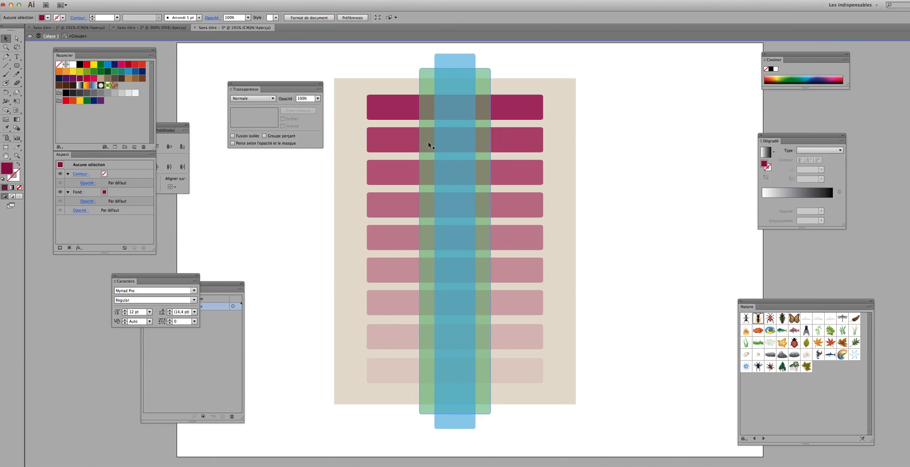
click(427, 141)
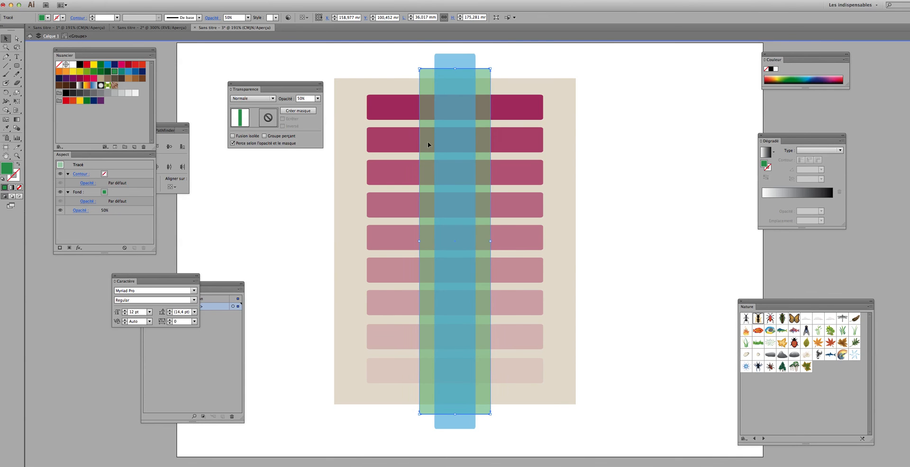
click(286, 144)
click(447, 132)
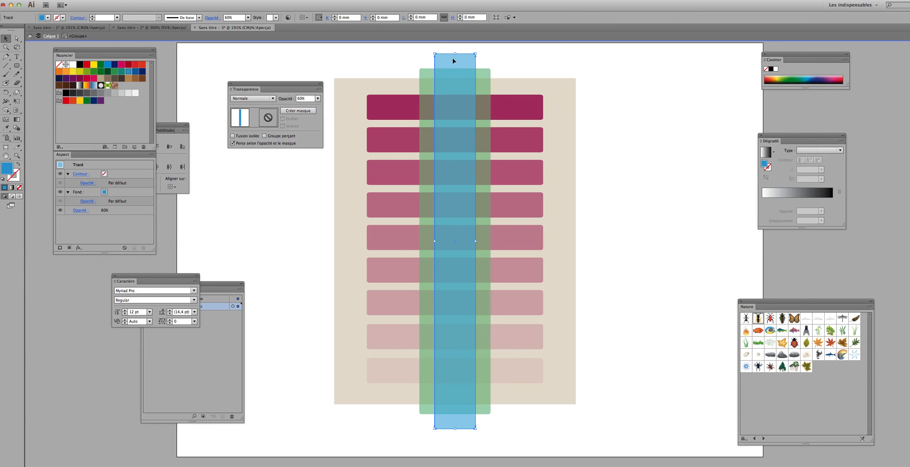
click(279, 167)
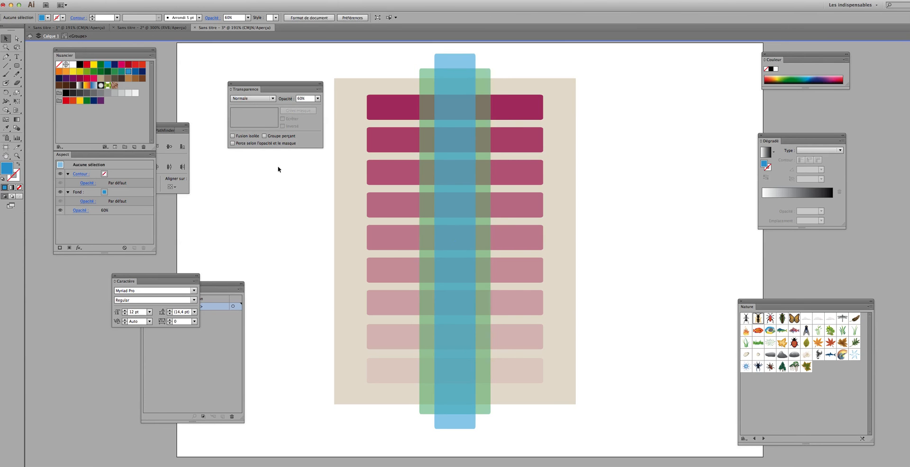
double_click(307, 178)
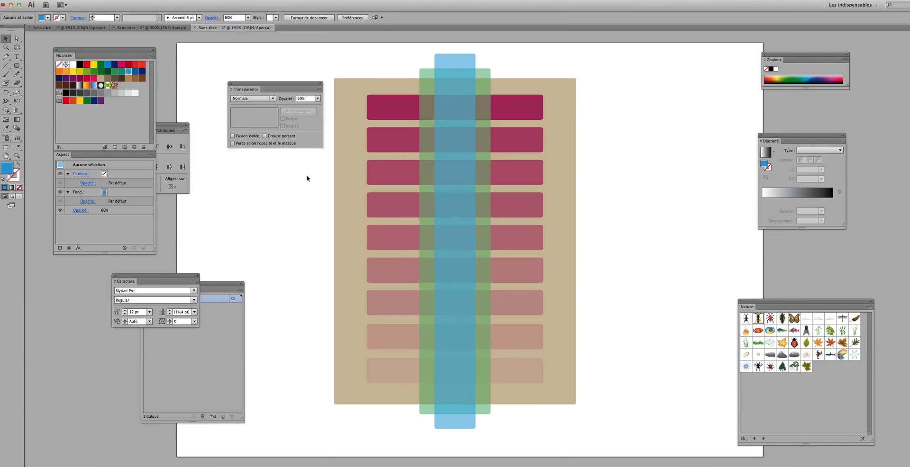
Enable Groupe perçant for the whole group, switching it off and back on to compare the overlaps, and deselect the group
click(489, 142)
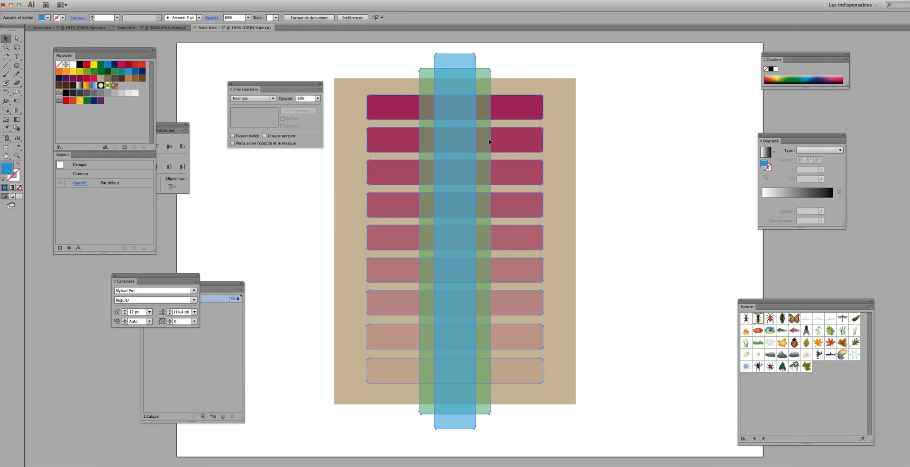
click(287, 136)
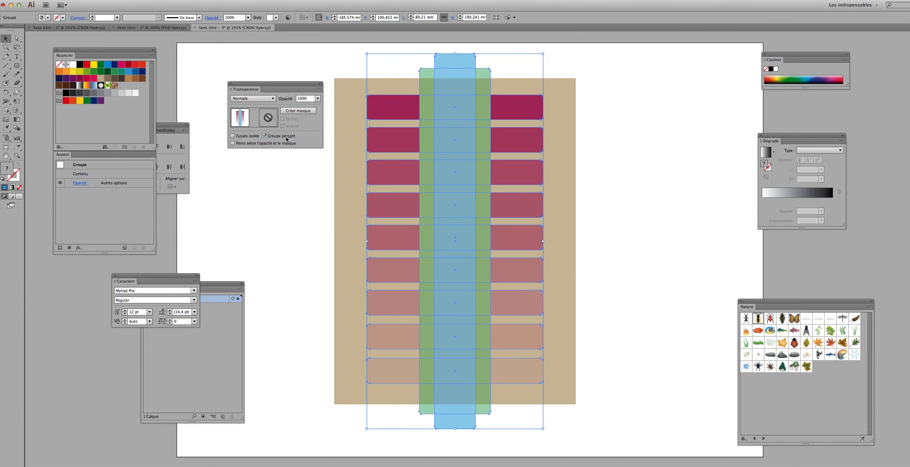
click(286, 137)
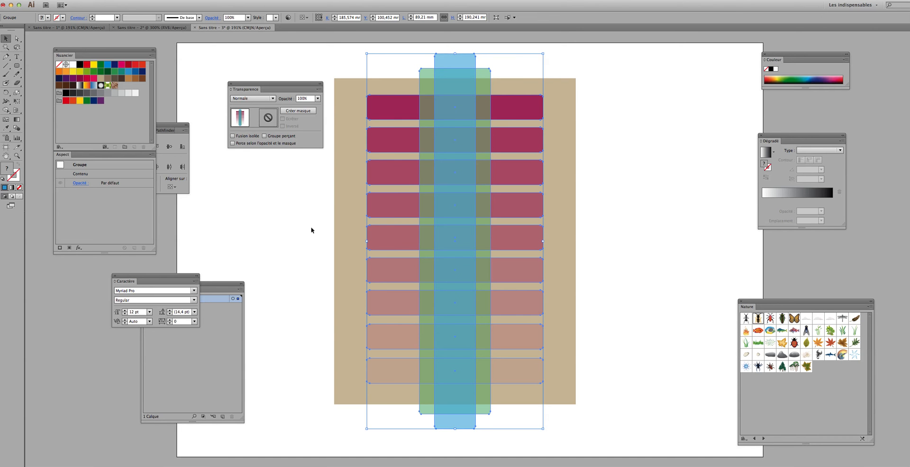
click(286, 137)
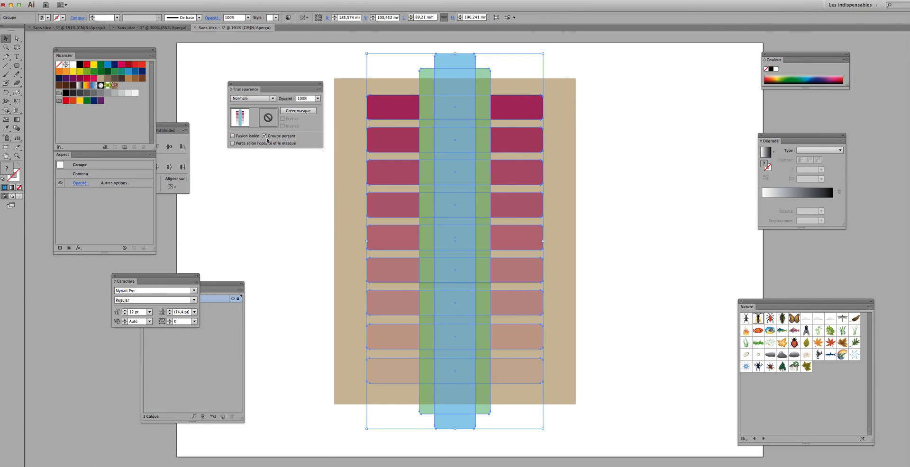
click(269, 137)
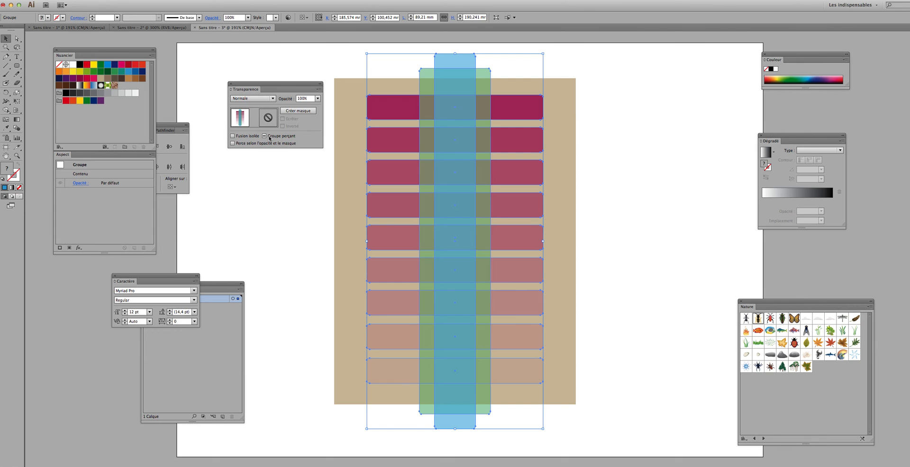
click(265, 136)
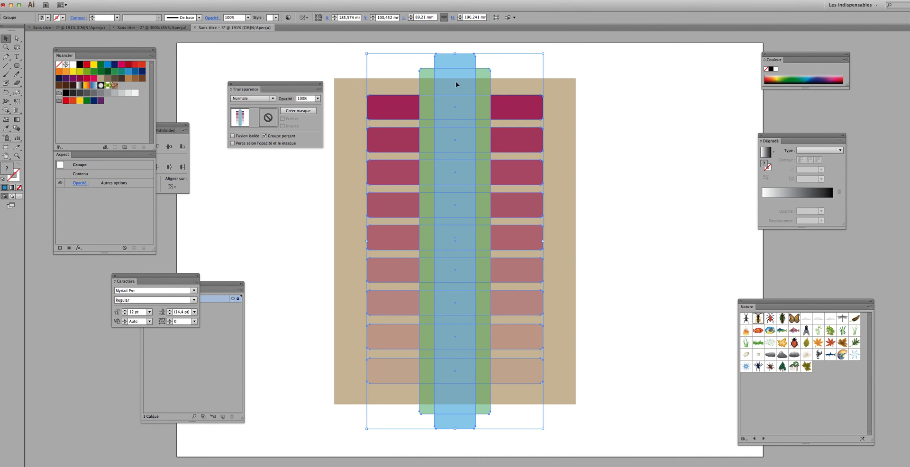
click(299, 177)
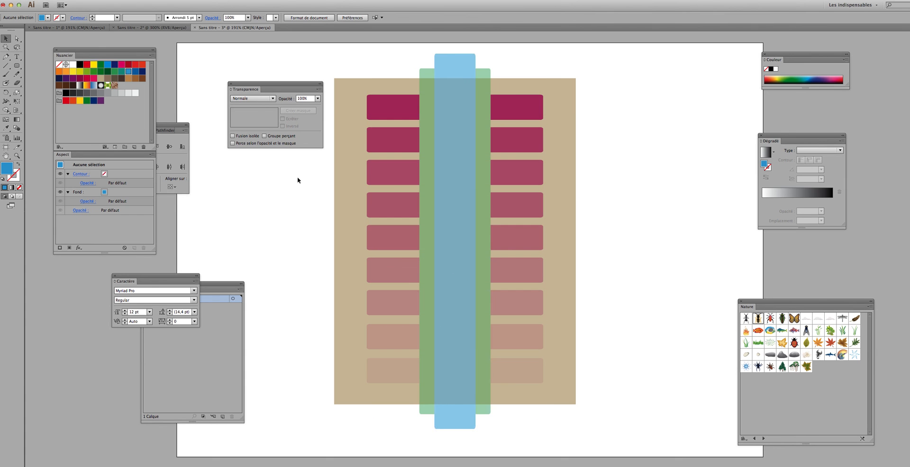
Enable Perce selon l'opacité et le masque for the blue strip, switching it off and on to compare, and leave the isolated group
double_click(447, 63)
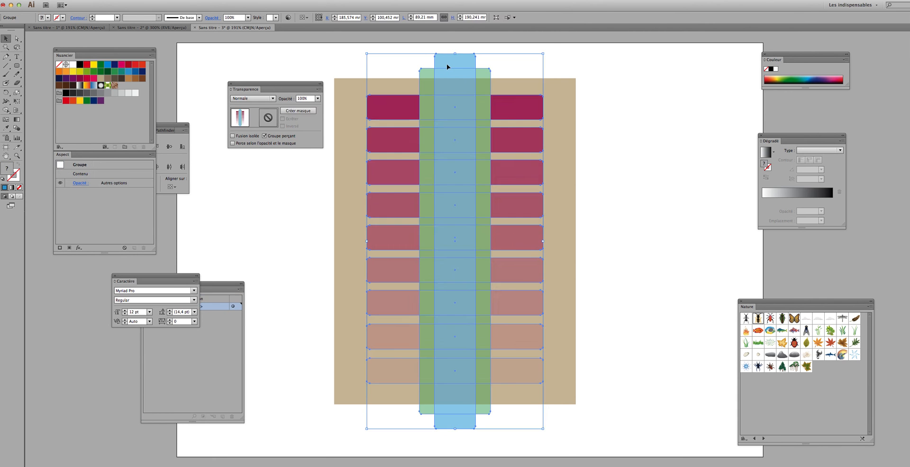
click(447, 64)
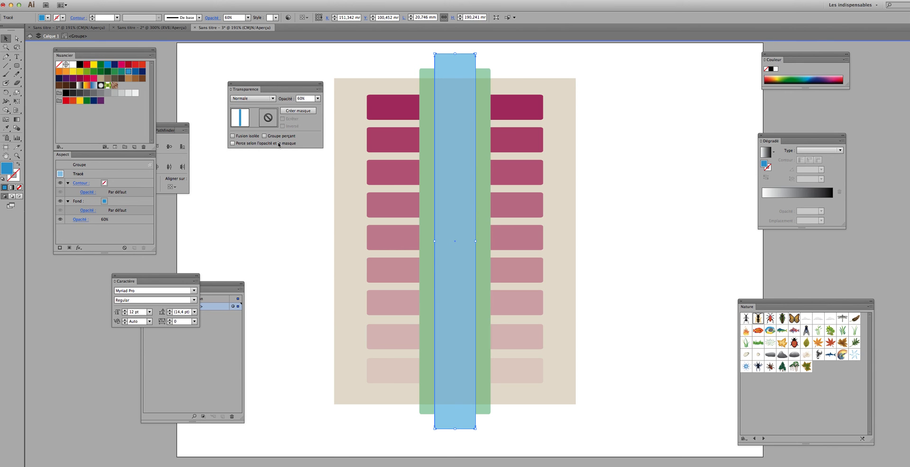
click(233, 143)
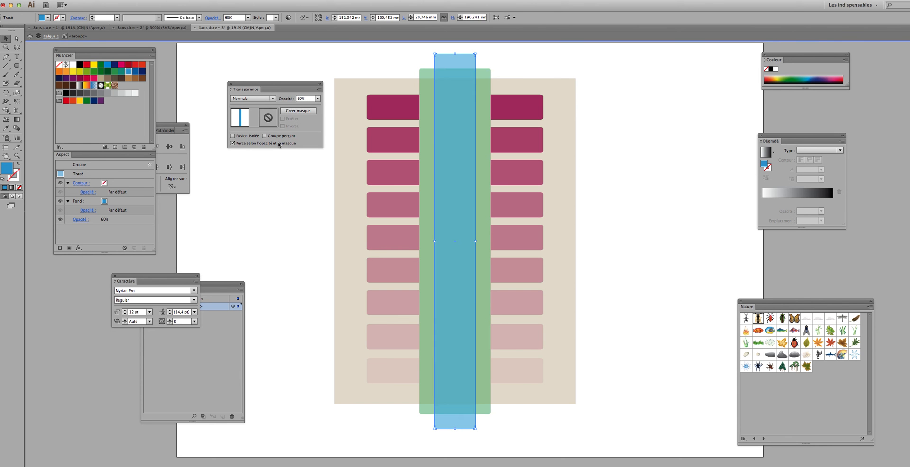
click(277, 176)
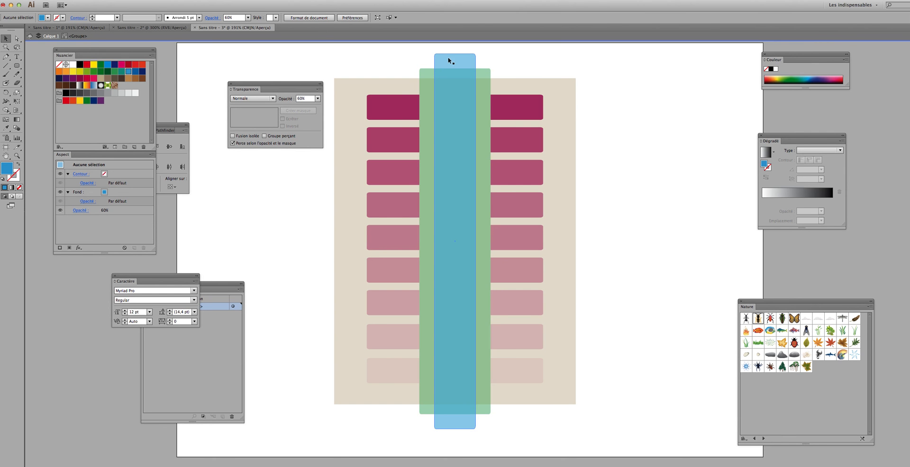
click(448, 118)
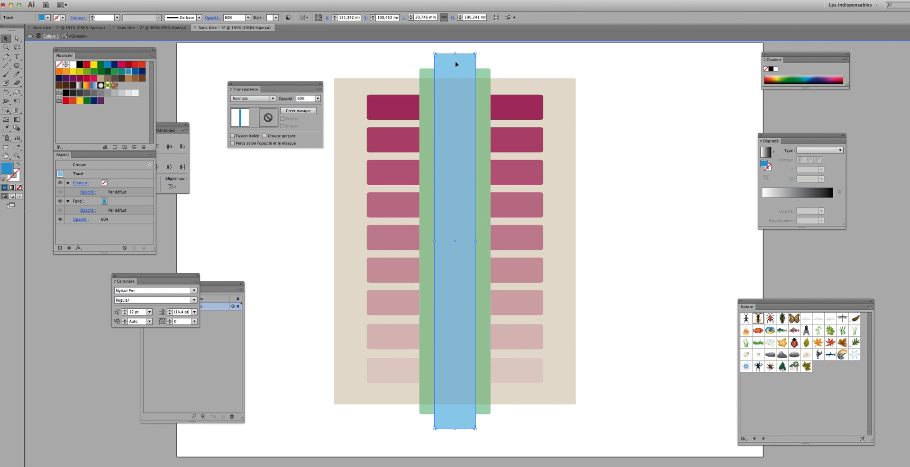
click(291, 144)
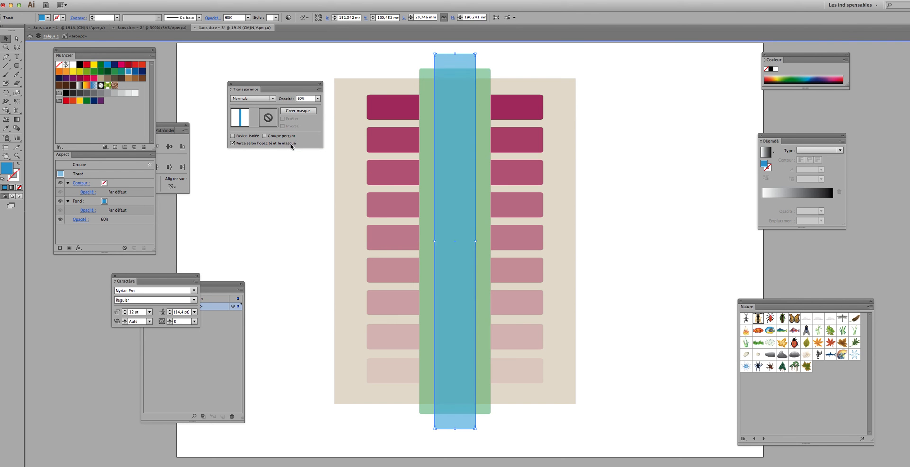
click(517, 64)
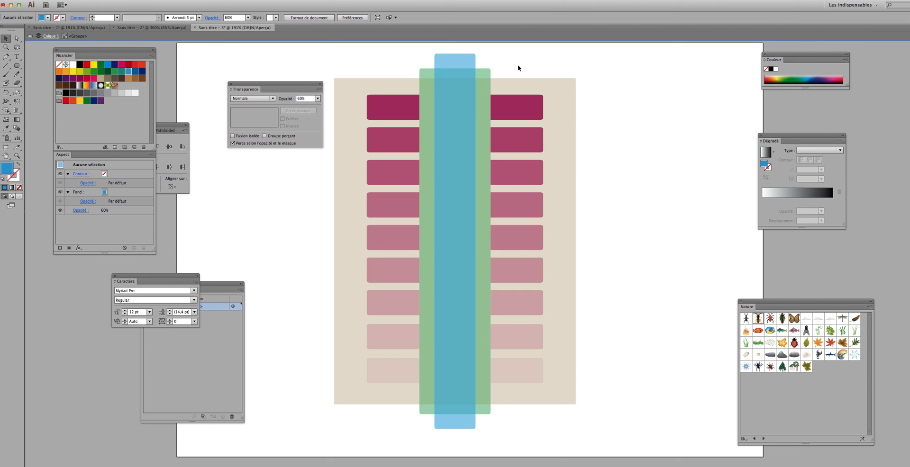
click(363, 64)
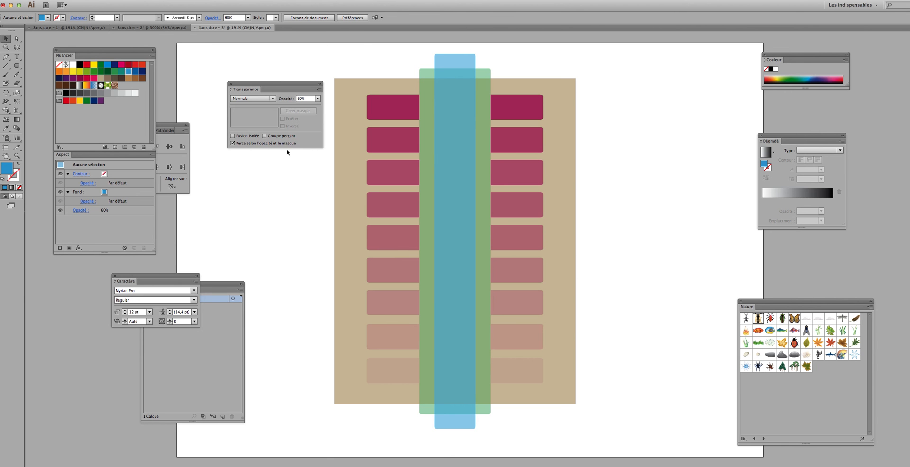
click(301, 169)
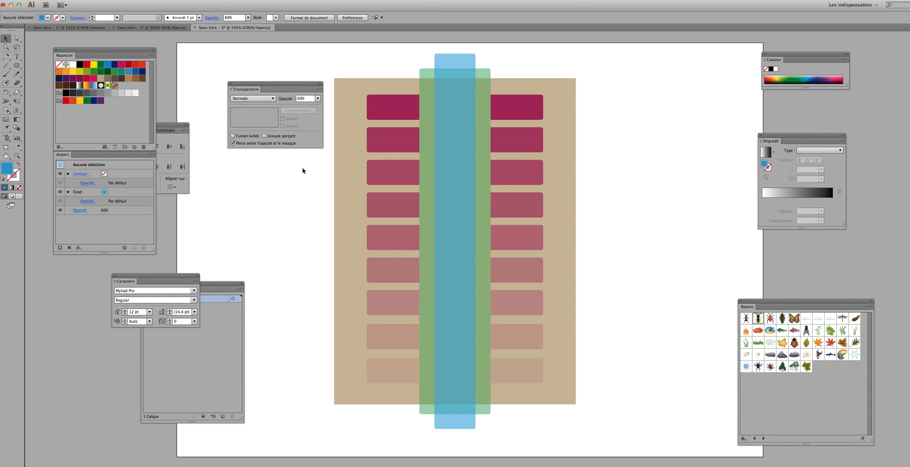